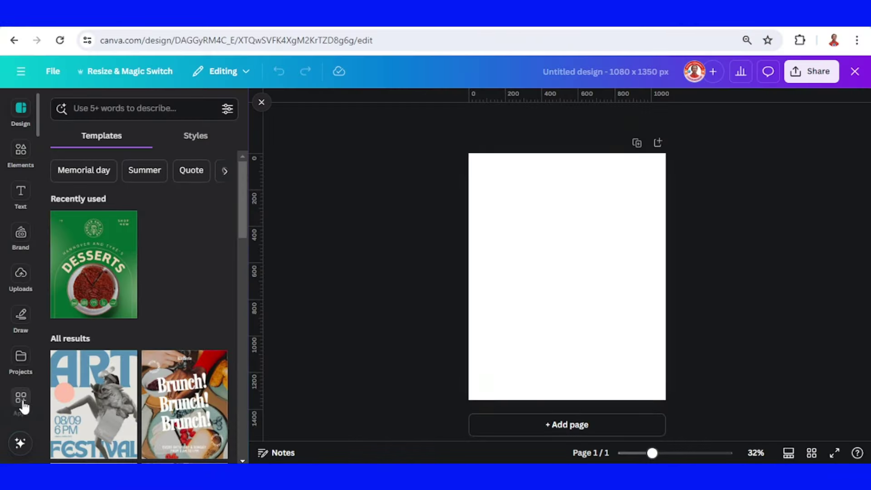
Search Canva's apps for 'TYPE' and select TypeCraft from the suggestions
left_click(20, 402)
left_click(106, 106)
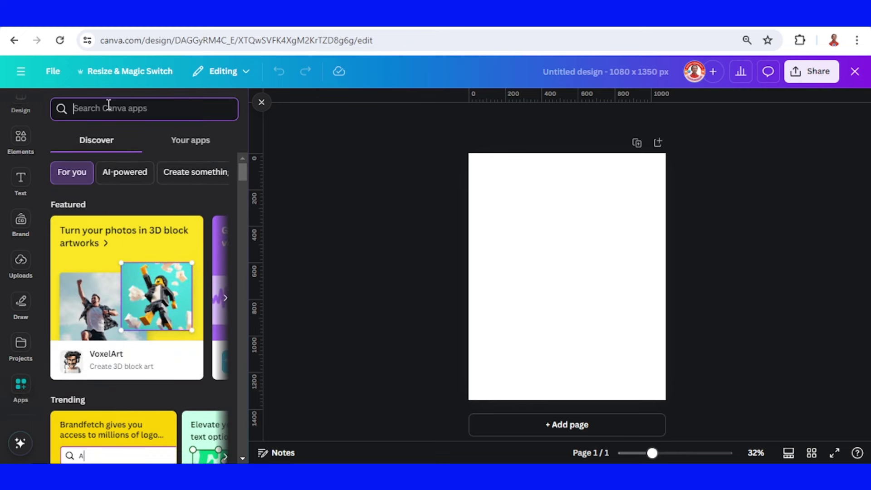
type("TYPE")
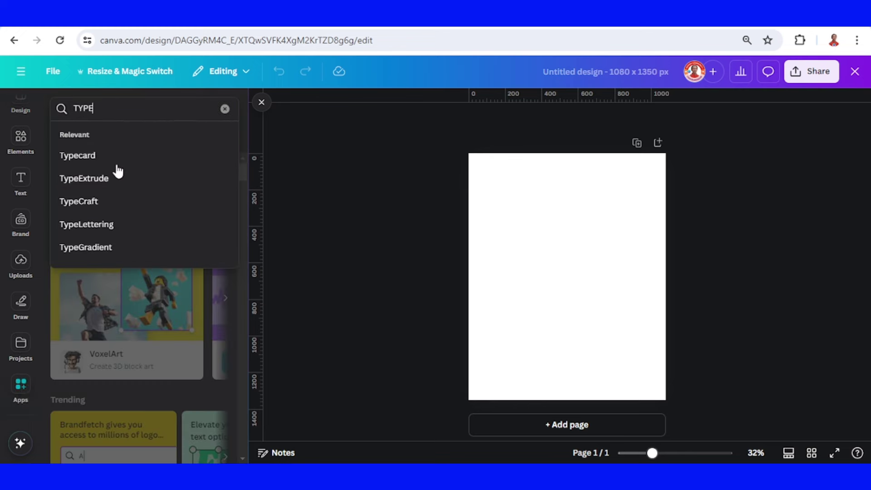
left_click(109, 201)
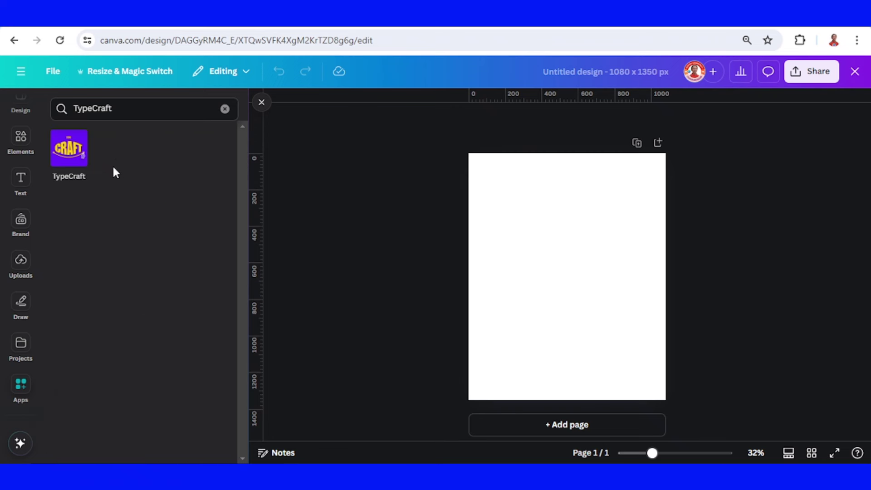
In TypeCraft, replace the placeholder with FORMULA1 and choose the Anton Regular 123 font
left_click(67, 165)
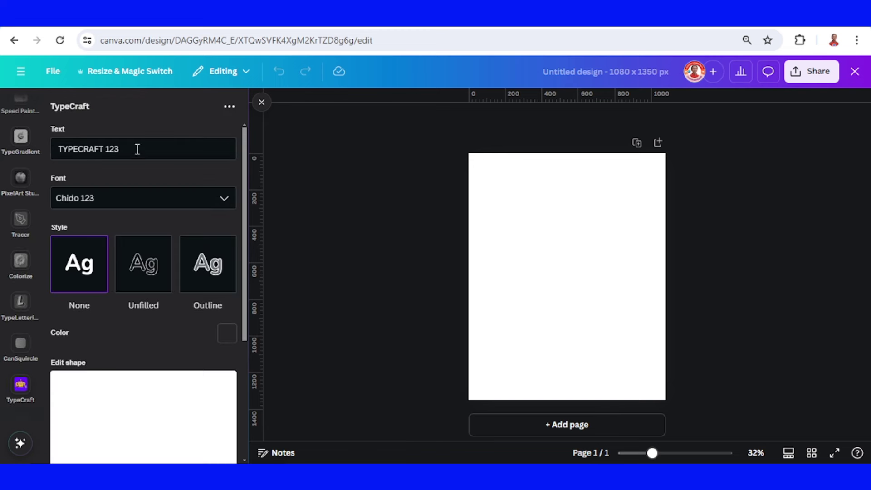
left_click_drag(136, 151, 6, 153)
type("FORMULA1")
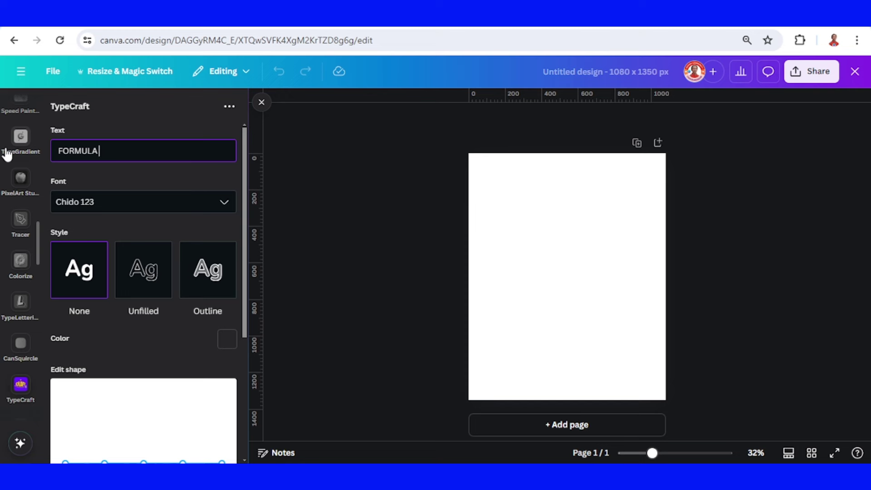
left_click(228, 204)
type("ANT")
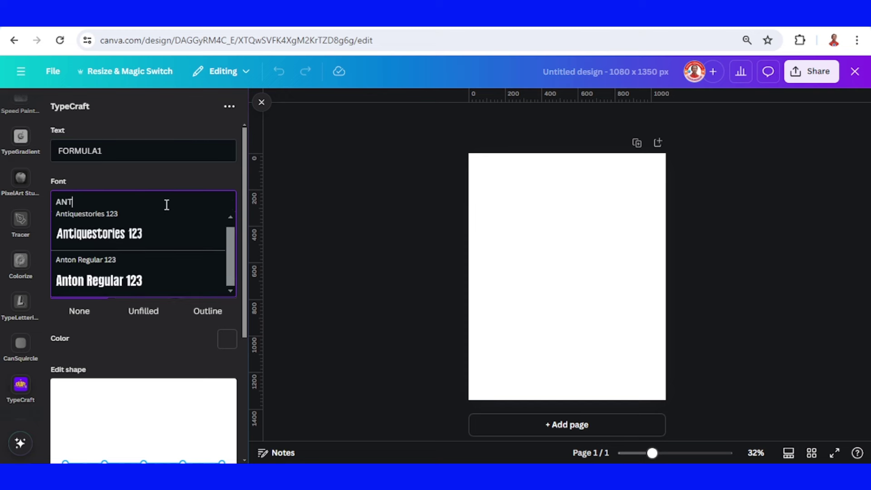
type("O")
left_click(150, 238)
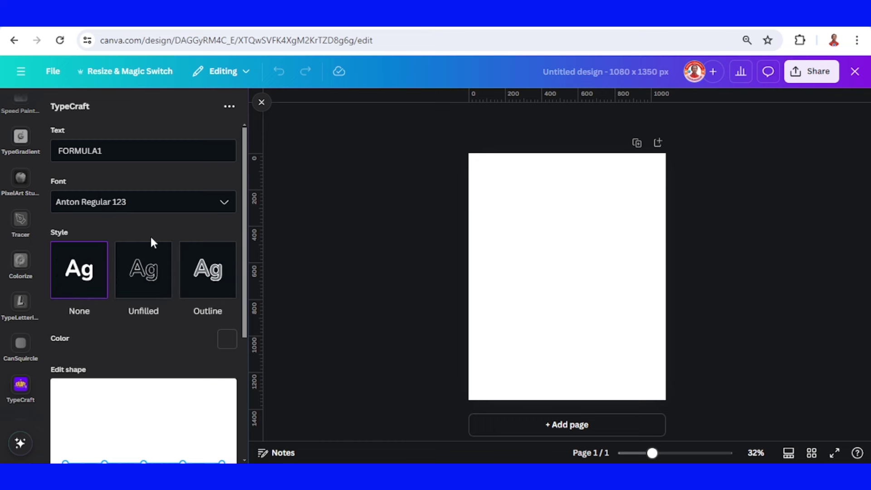
Set the FORMULA1 lettering colour to red
left_click(227, 340)
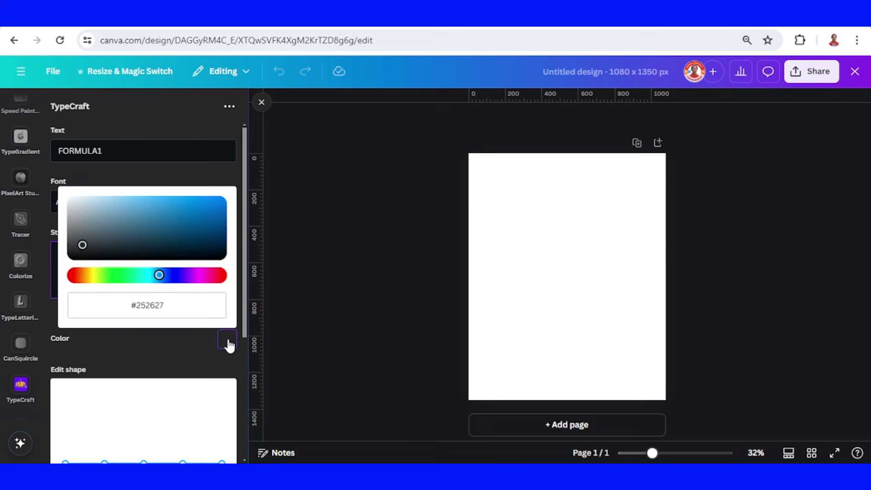
left_click_drag(85, 279, 64, 280)
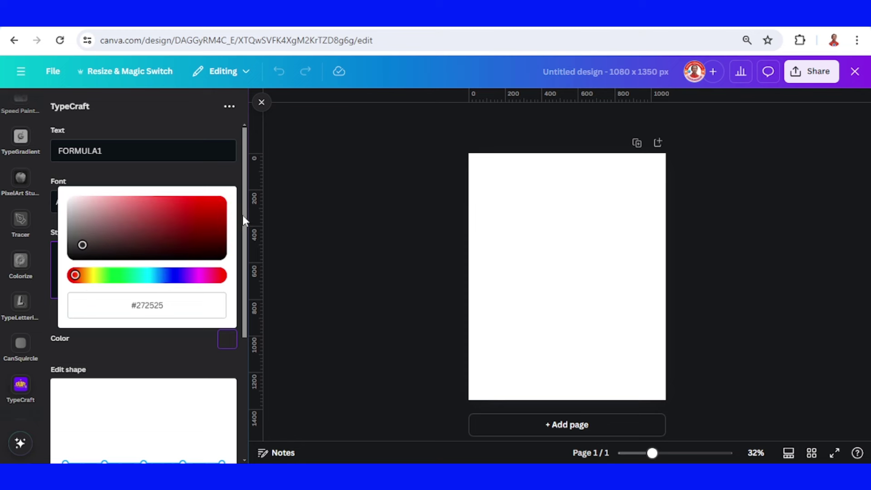
left_click(225, 200)
left_click(175, 343)
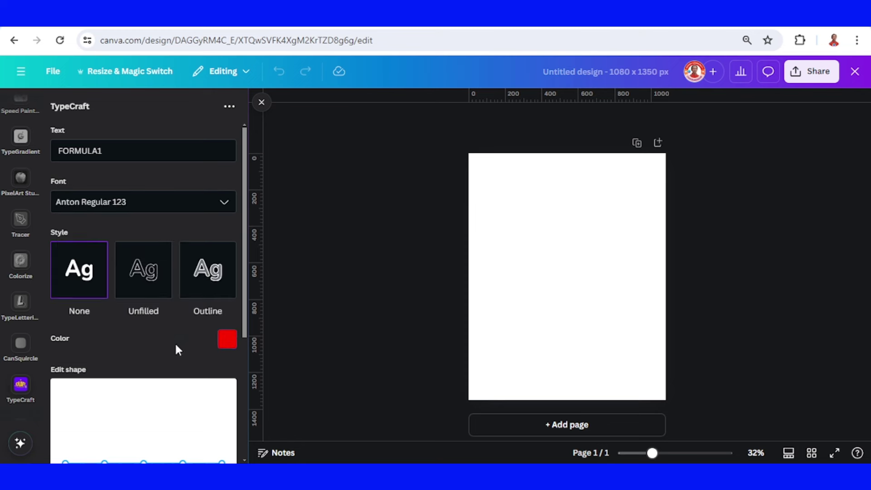
scroll(177, 344, "down", 4)
scroll(177, 345, "down", 1)
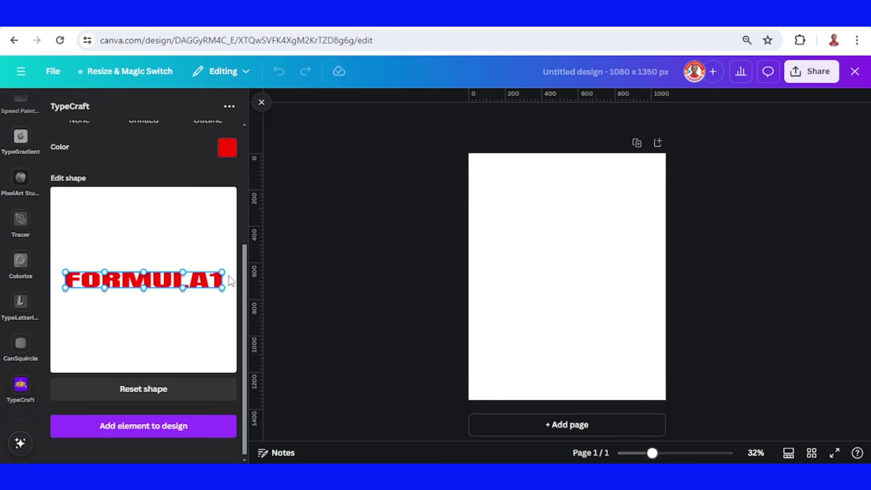
Stretch FORMULA1's right and left ends downward, bending the FORM letters into a curve
left_click_drag(222, 273, 222, 253)
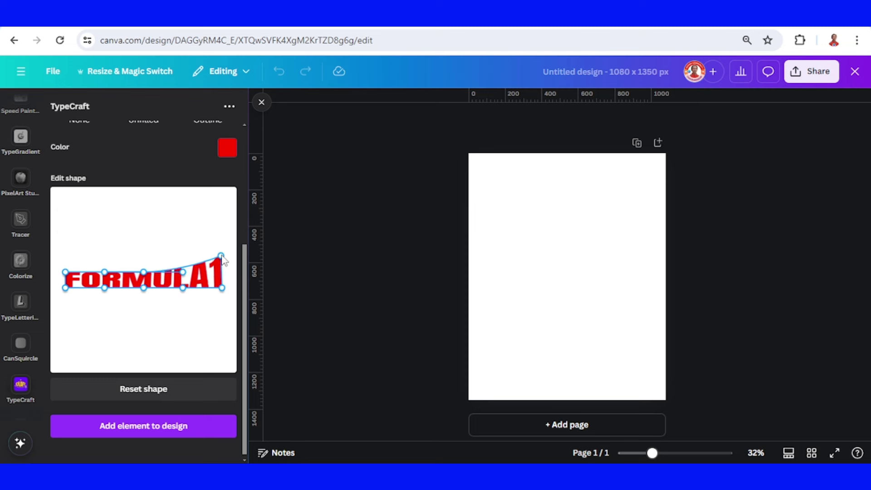
left_click_drag(222, 288, 222, 345)
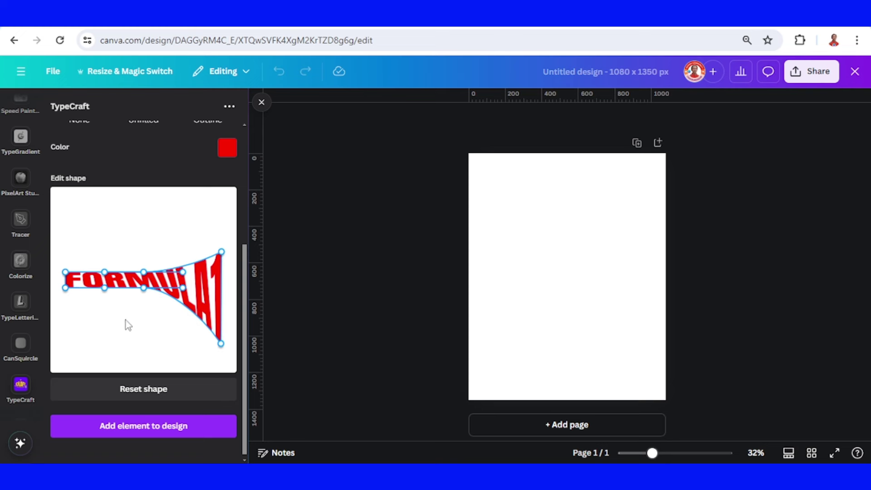
left_click_drag(66, 289, 66, 359)
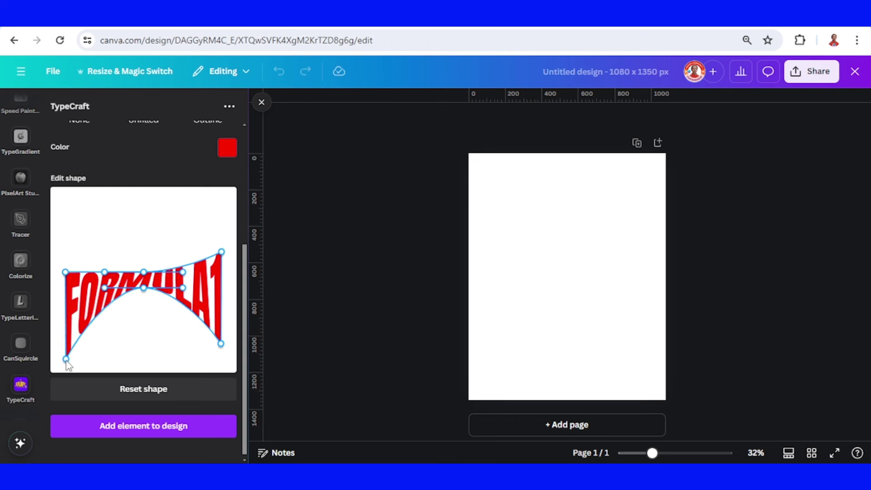
left_click_drag(65, 272, 59, 342)
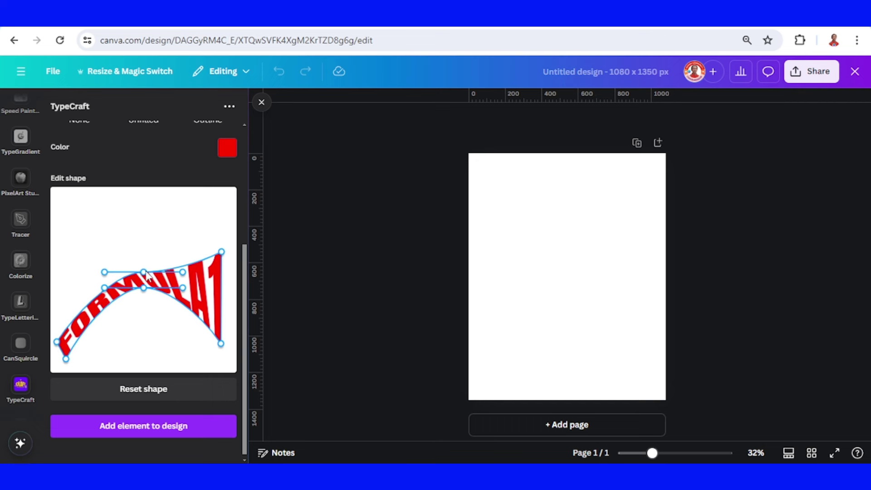
Raise the lettering's top, reshape the inner curve, widen the arc and drop its left end
left_click_drag(143, 273, 145, 247)
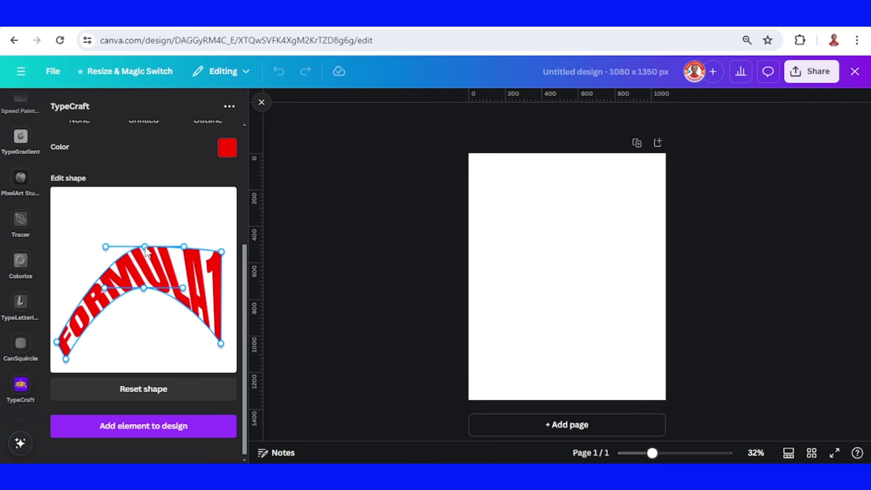
left_click_drag(144, 291, 135, 303)
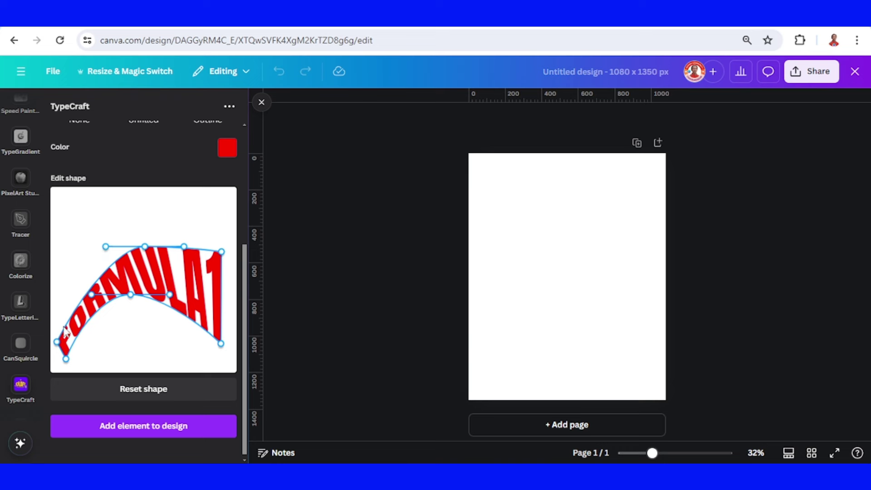
left_click_drag(107, 250, 67, 254)
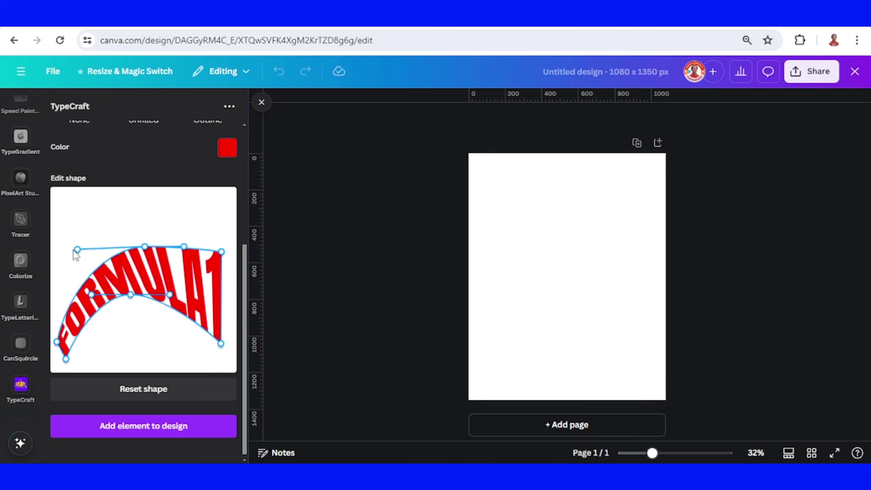
left_click_drag(130, 295, 122, 299)
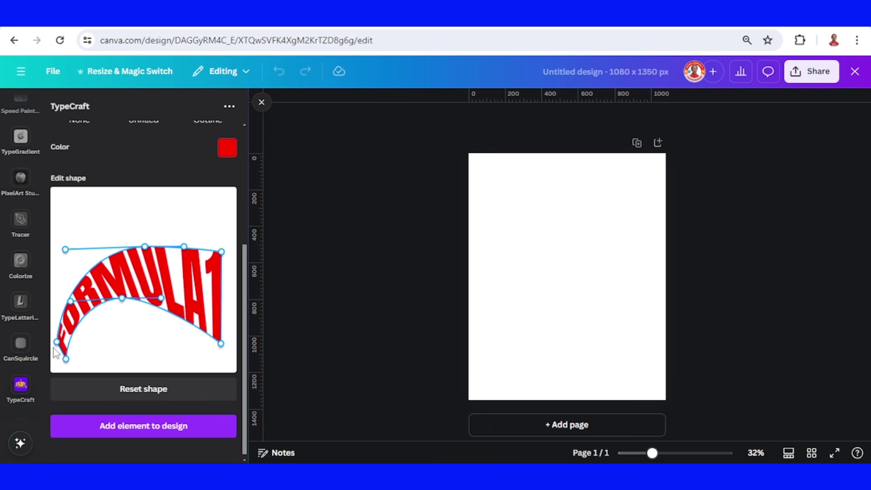
left_click_drag(52, 347, 53, 359)
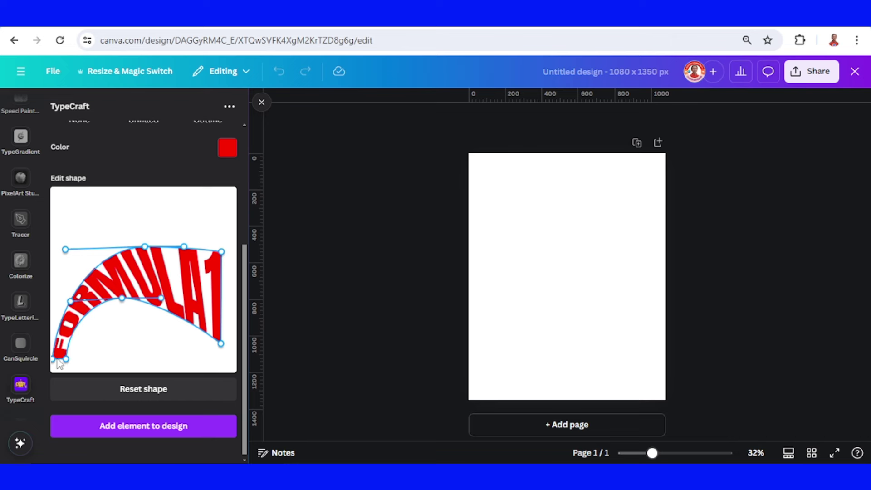
key("ctrl+plus")
key("ctrl+plus")
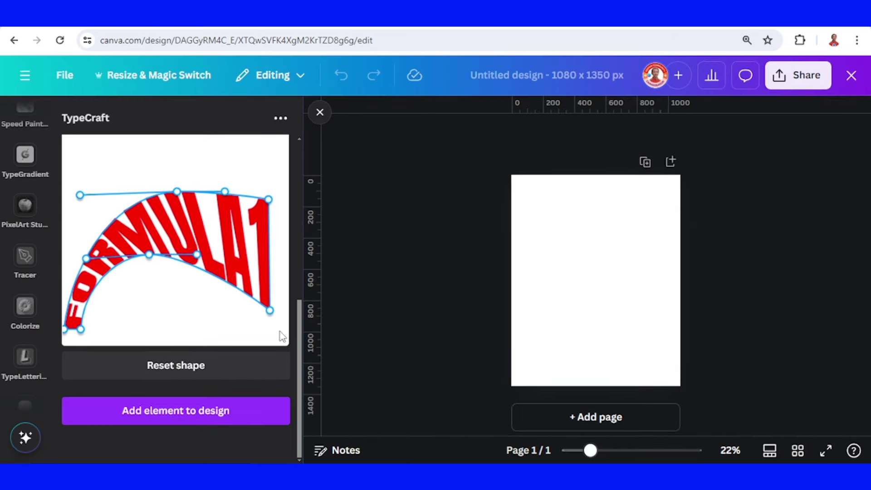
Place the warped FORMULA1 on the page, tilt it about 19 degrees, and enlarge it
left_click(230, 410)
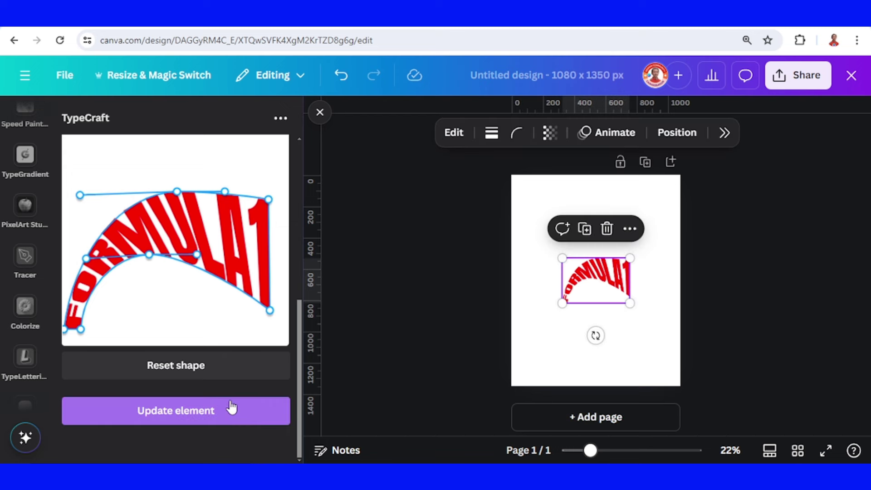
mouse_move(595, 335)
left_mouse_down()
mouse_move(580, 339)
mouse_move(549, 285)
left_mouse_up()
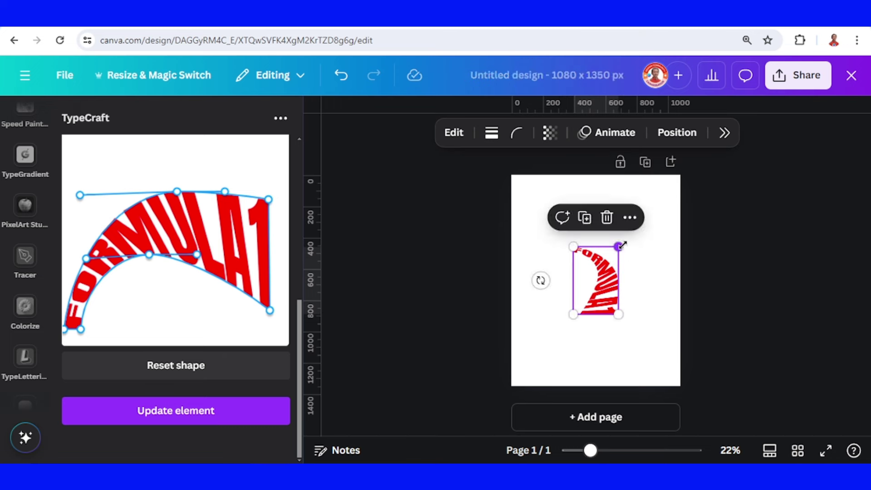
mouse_move(623, 245)
left_mouse_down()
mouse_move(663, 178)
mouse_move(653, 255)
left_mouse_up()
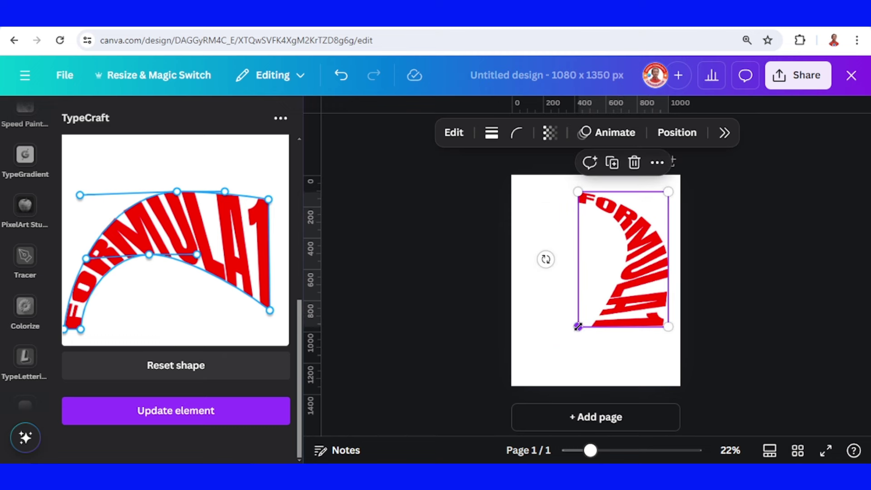
left_click_drag(578, 327, 570, 335)
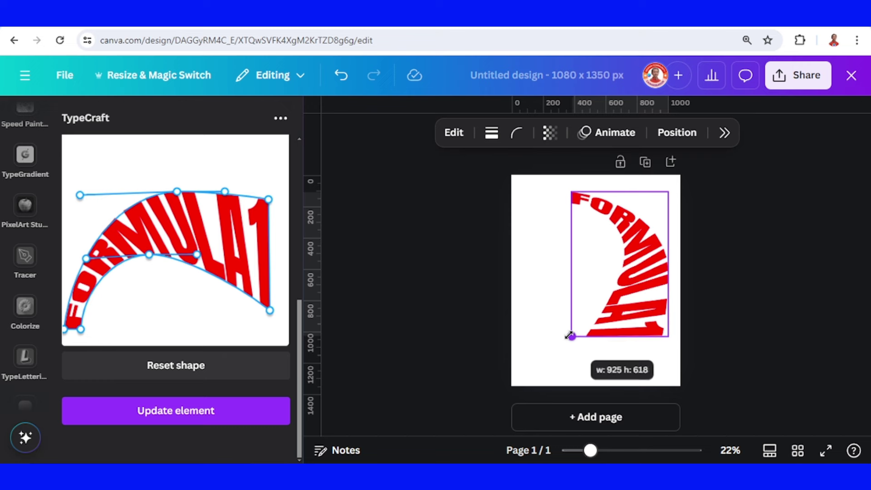
left_click_drag(570, 336, 569, 335)
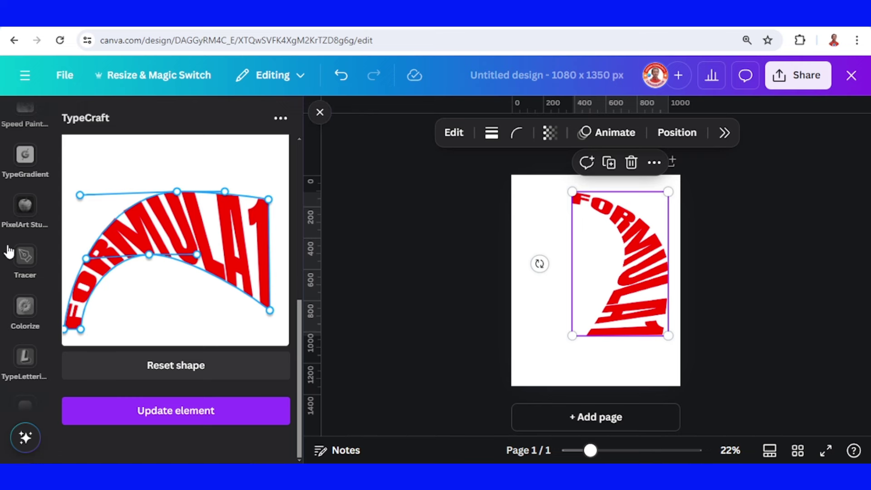
scroll(7, 253, "down", 5)
Add a 'THE WINNER' subheading and set its font to Antonio
key("ctrl+minus")
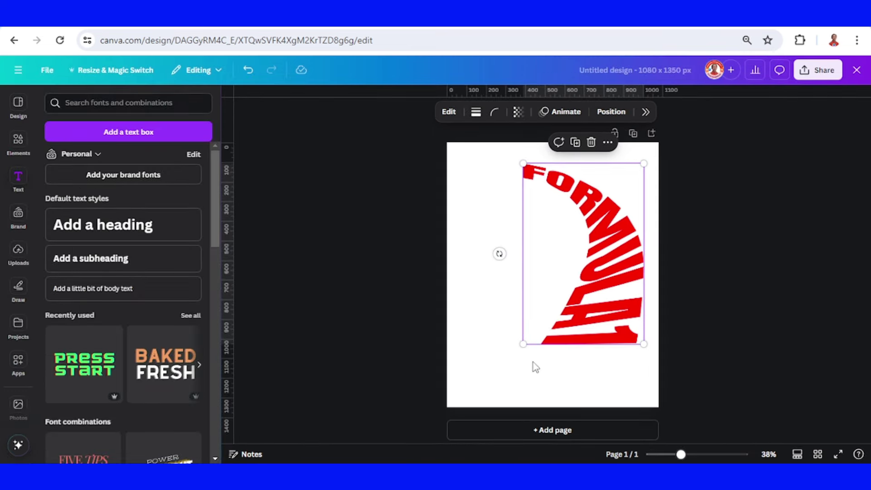
left_click(109, 262)
type("T")
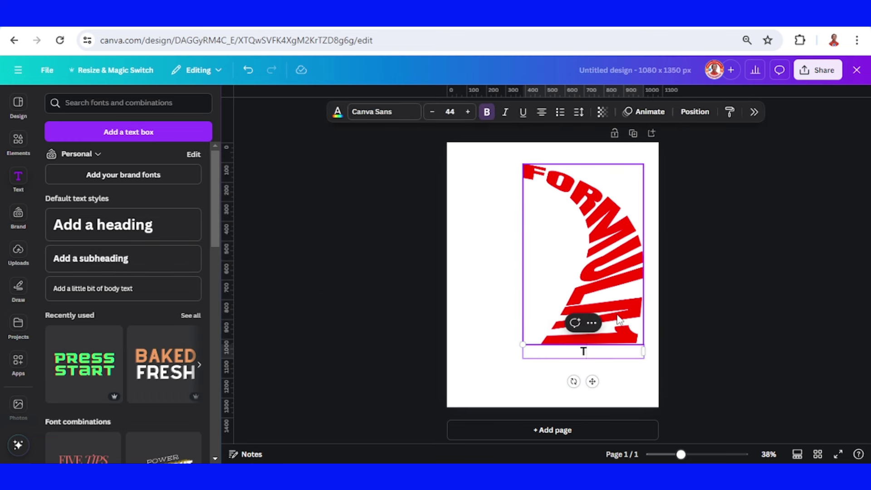
type("HE WINNER")
key("ctrl+a")
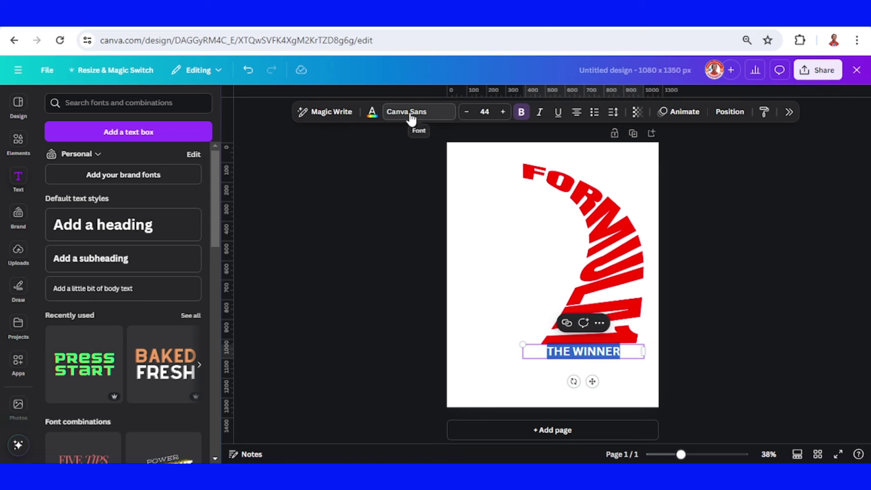
left_click(411, 116)
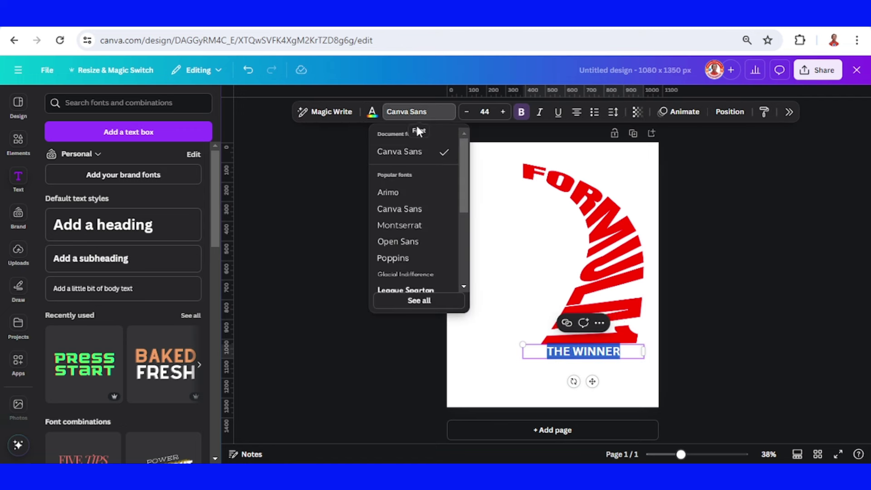
left_click(431, 309)
left_click(768, 128)
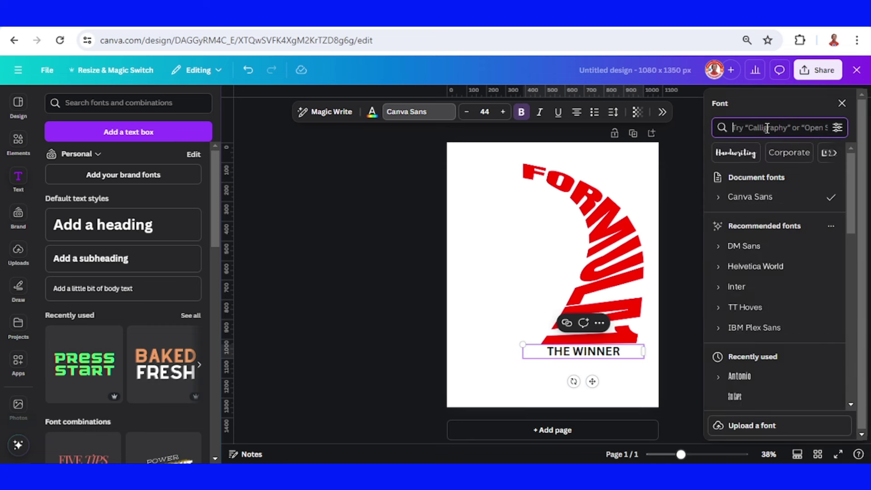
type("ANTON")
key("Return")
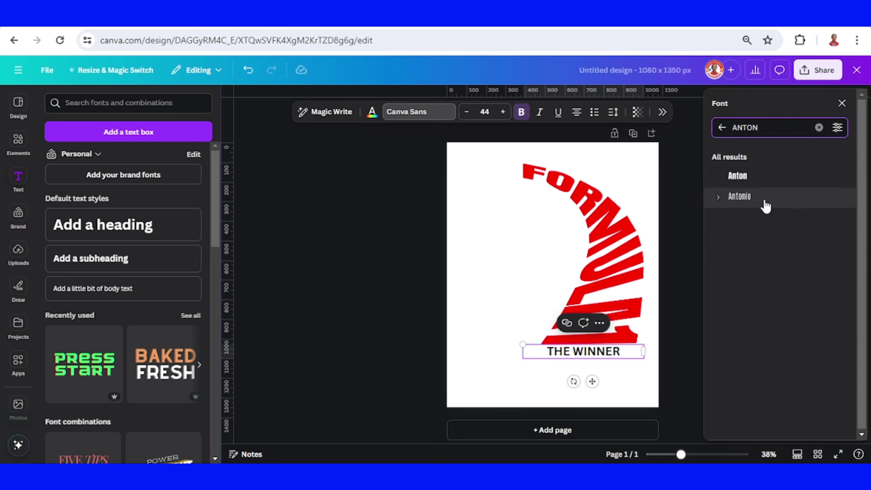
left_click(762, 201)
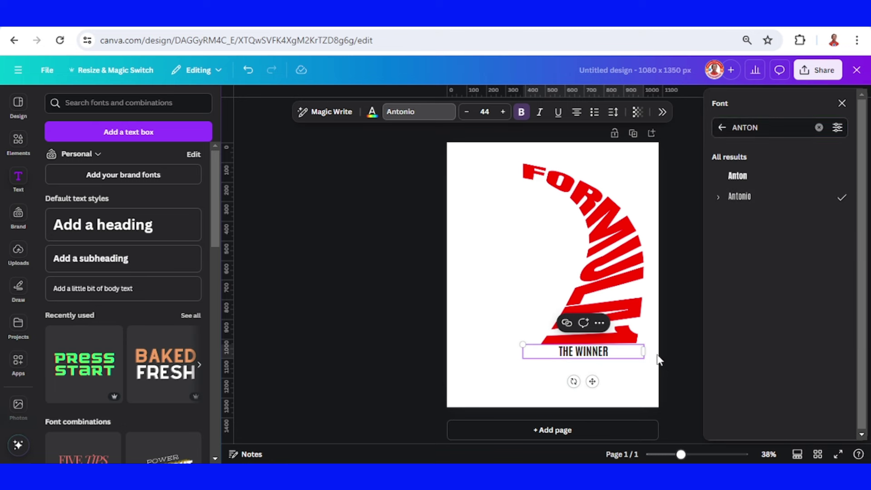
Resize THE WINNER's text box and tilt the FORMULA1 graphic slightly
mouse_move(644, 351)
left_mouse_down()
mouse_move(587, 359)
mouse_move(648, 383)
left_mouse_up()
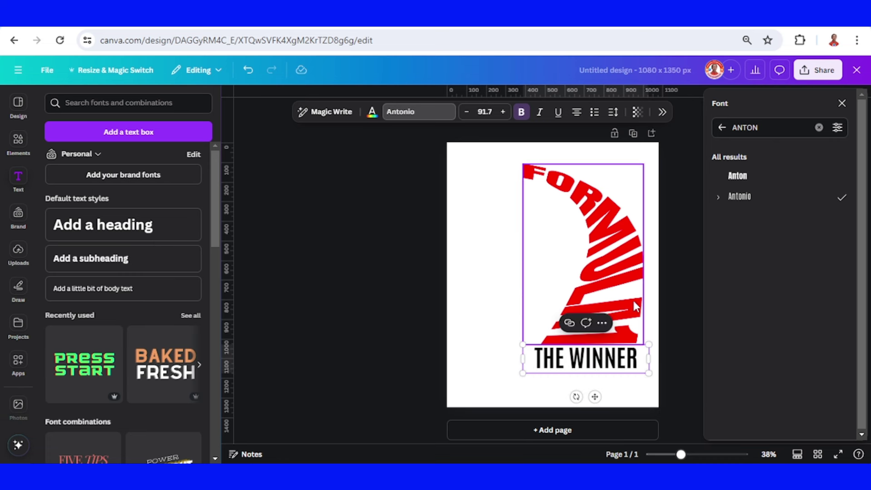
left_click(635, 308)
left_click(693, 454)
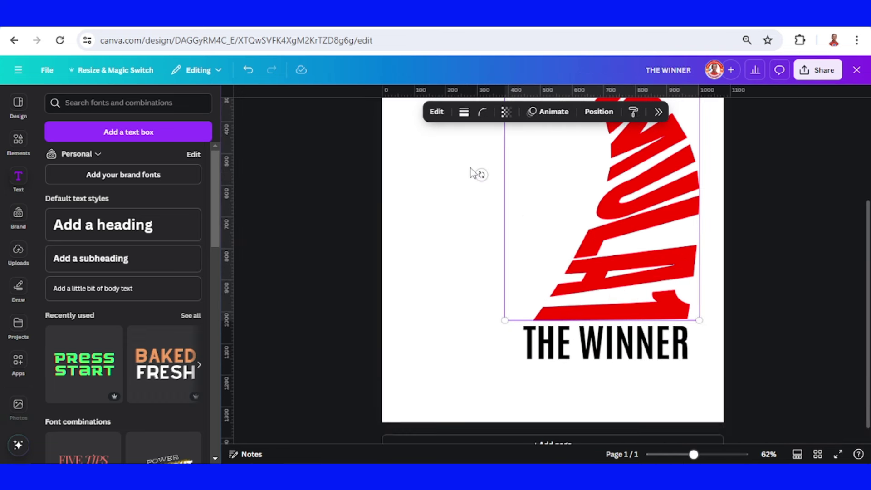
left_click(481, 175)
left_click_drag(481, 175, 470, 175)
left_click(666, 393)
left_click(606, 343)
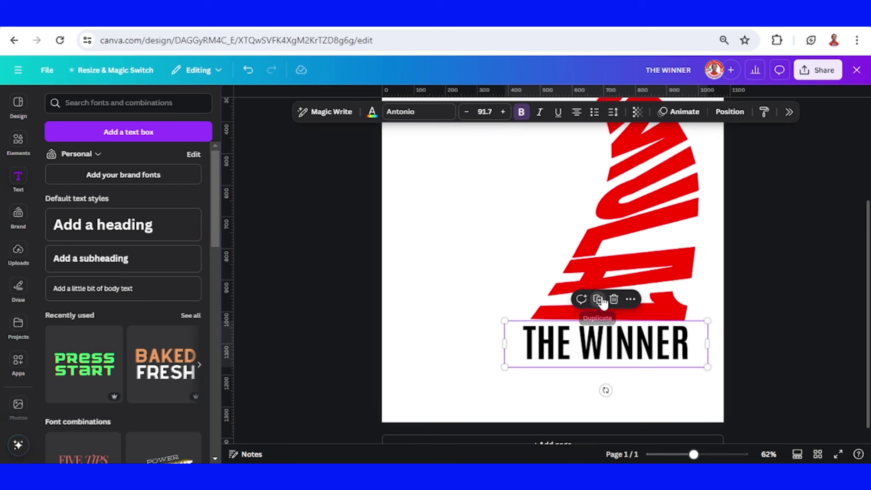
Duplicate THE WINNER below itself, rewrite it as 'MONACO F1 GP 2024', and match the heading's width
left_click(602, 304)
left_click_drag(638, 371, 639, 408)
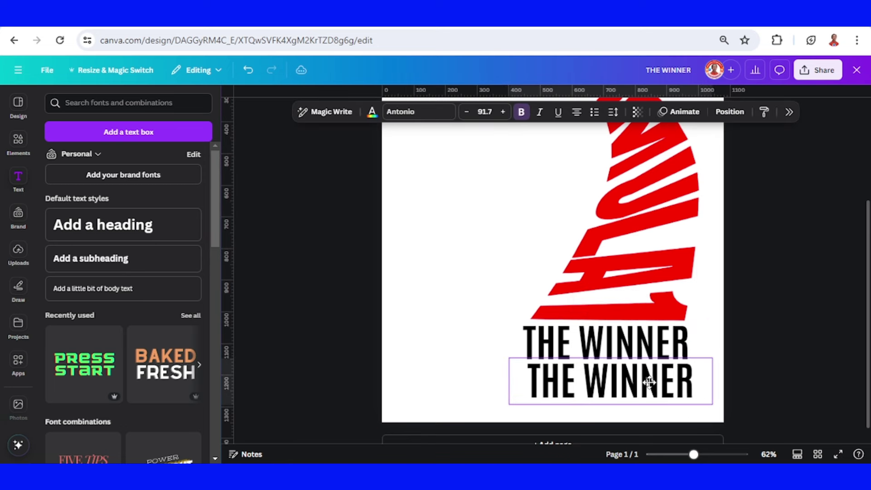
double_click(536, 386)
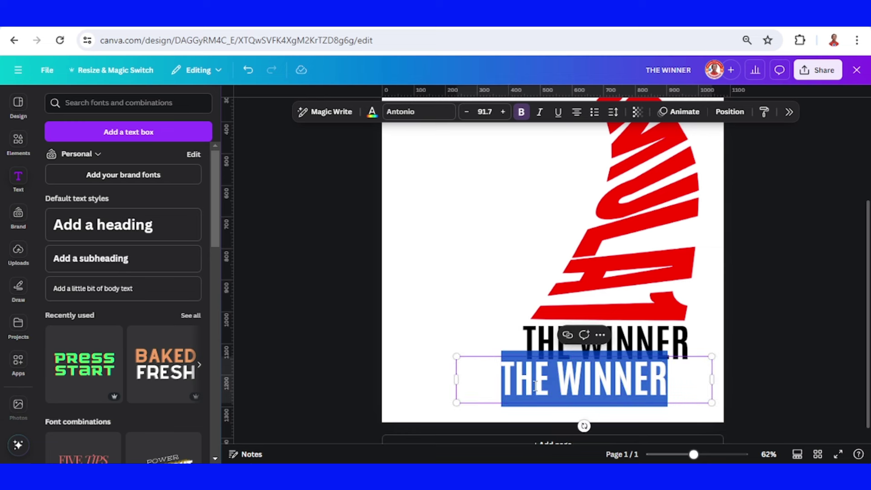
type("MONA")
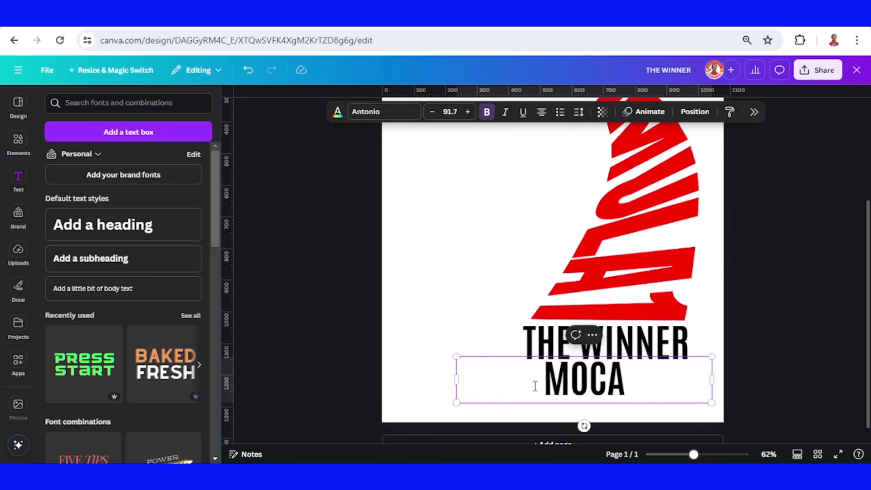
type("CO F1 GP 2024")
mouse_move(712, 388)
left_mouse_down()
mouse_move(628, 376)
mouse_move(656, 369)
left_mouse_up()
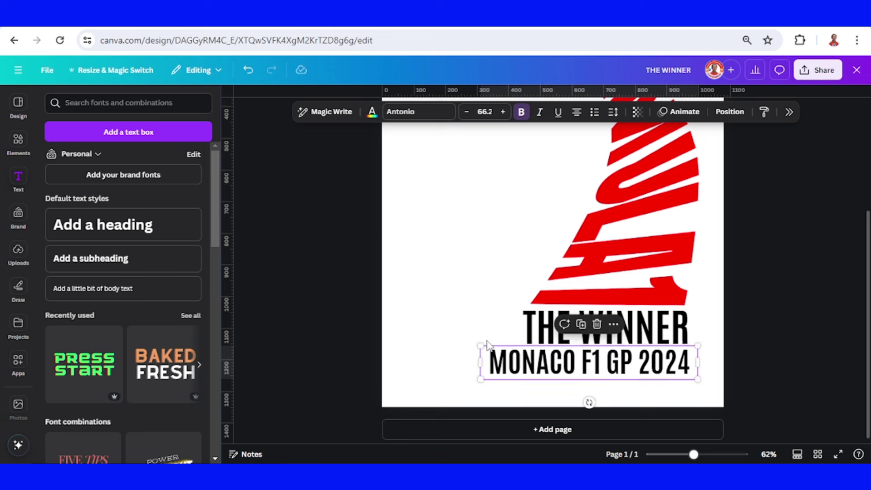
left_click_drag(479, 346, 473, 345)
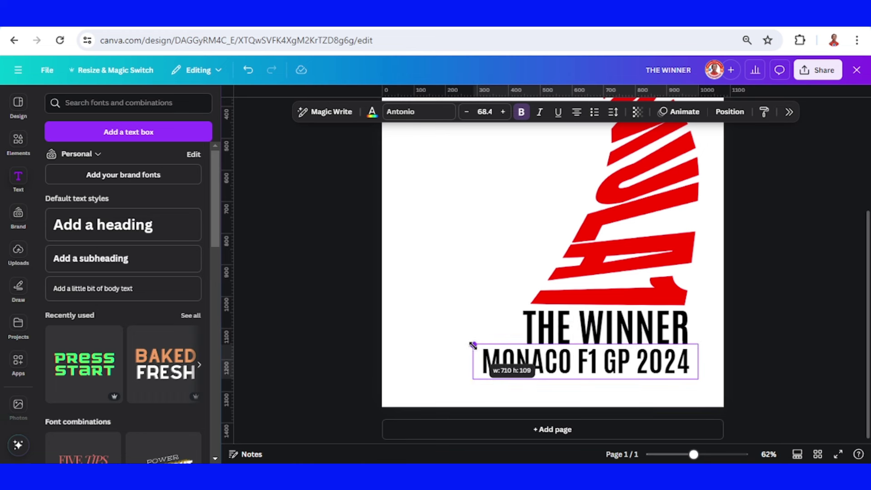
scroll(583, 405, "down", 3)
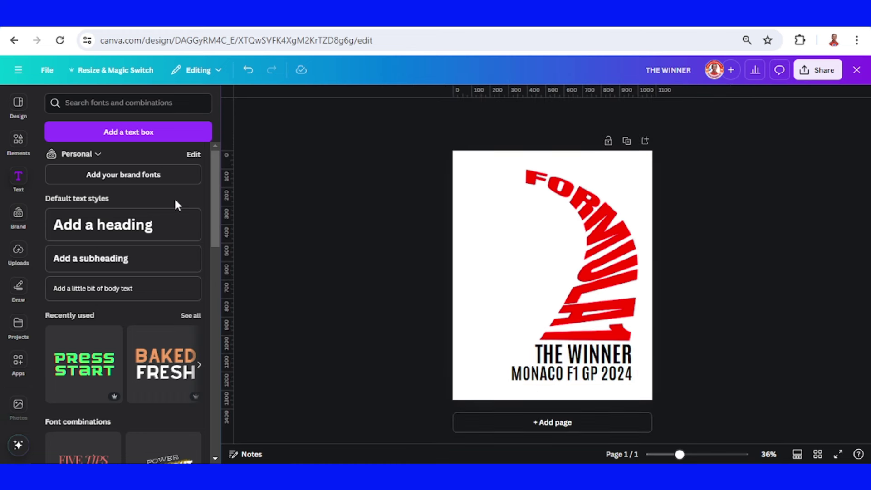
Add the red race car image from recently used elements and shrink it above THE WINNER
left_click(18, 144)
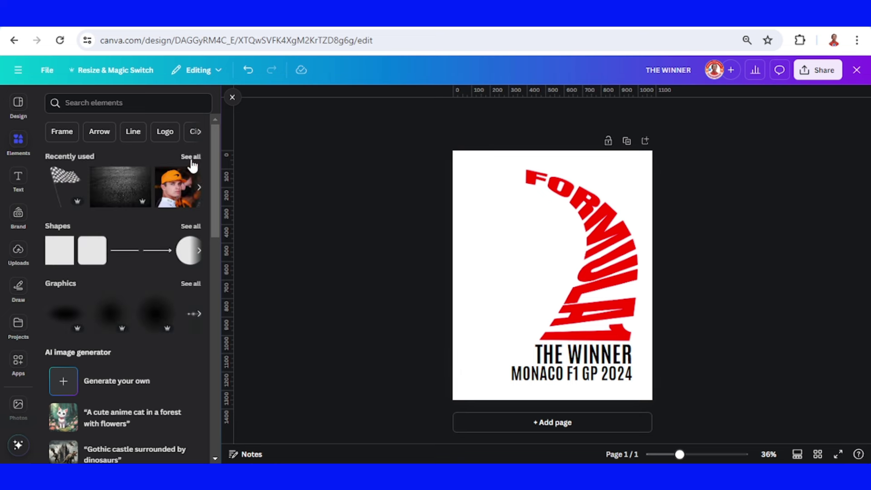
left_click(191, 156)
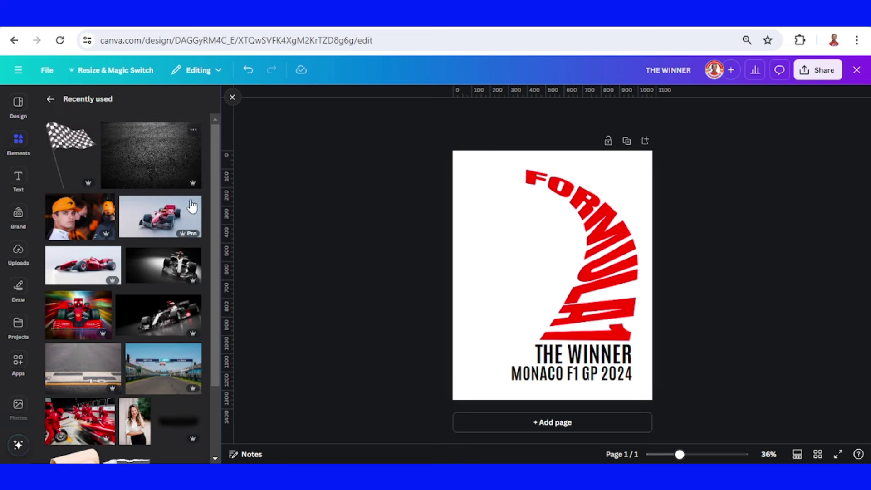
left_click(194, 202)
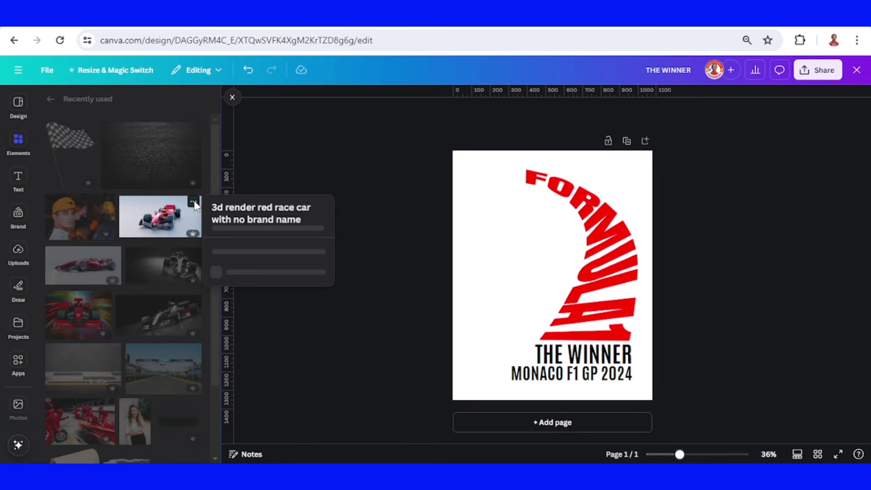
left_click(170, 216)
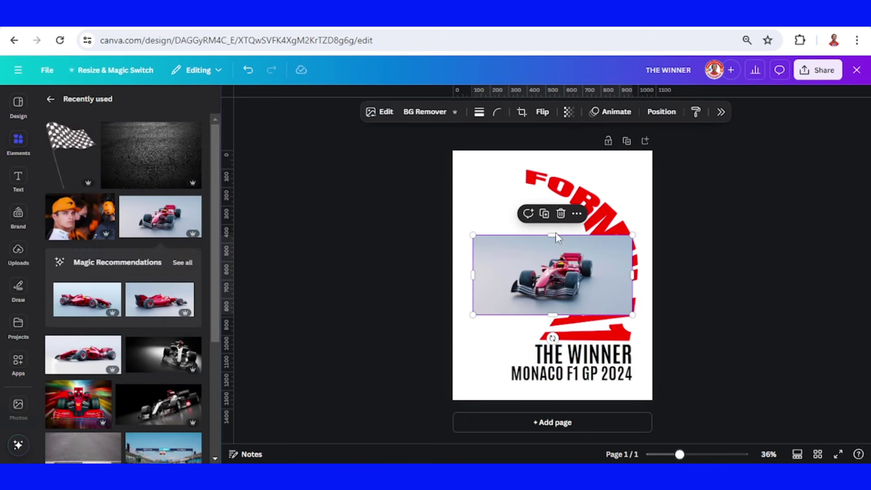
left_click(418, 111)
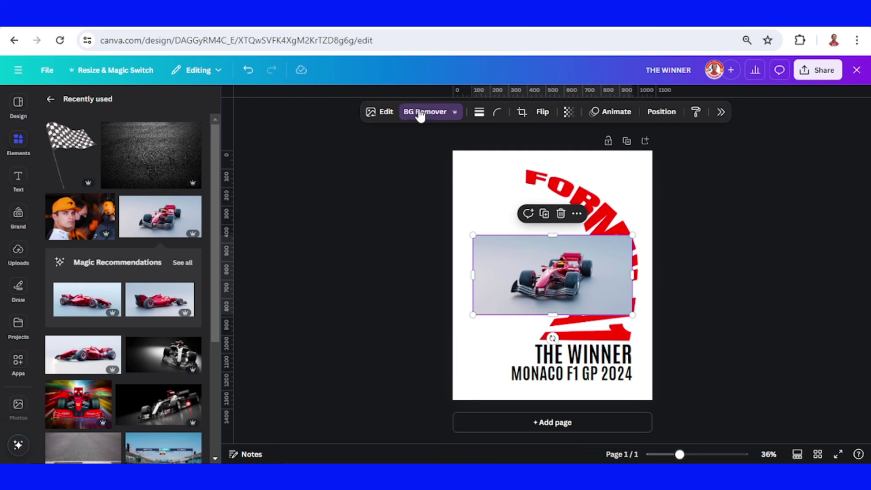
mouse_move(633, 236)
left_mouse_down()
mouse_move(549, 284)
mouse_move(596, 317)
mouse_move(639, 299)
left_mouse_up()
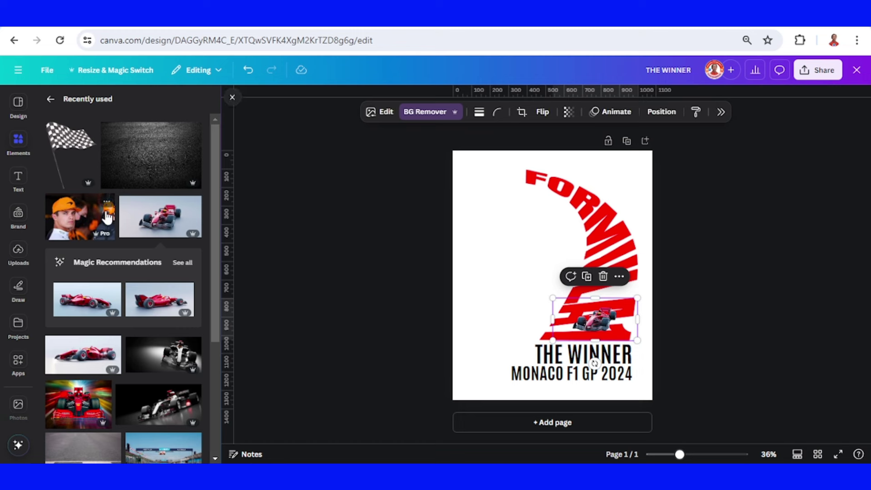
Add the driver portrait photo and remove its background
left_click(92, 217)
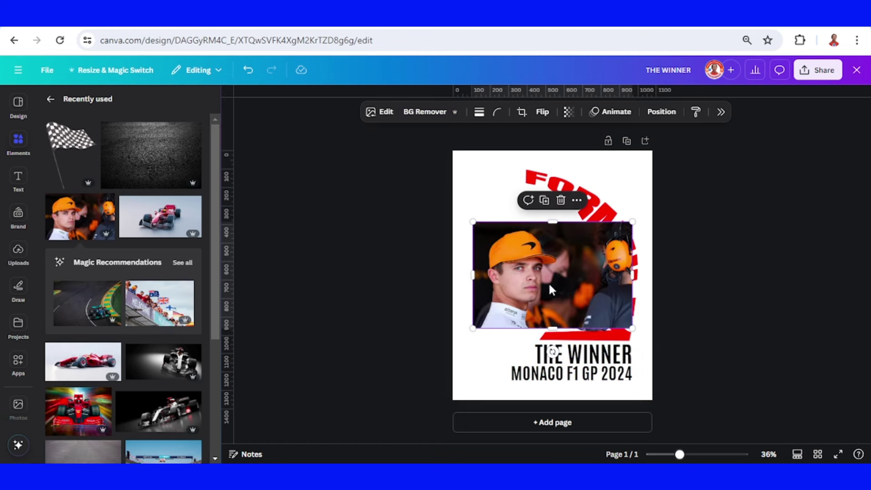
left_click(415, 114)
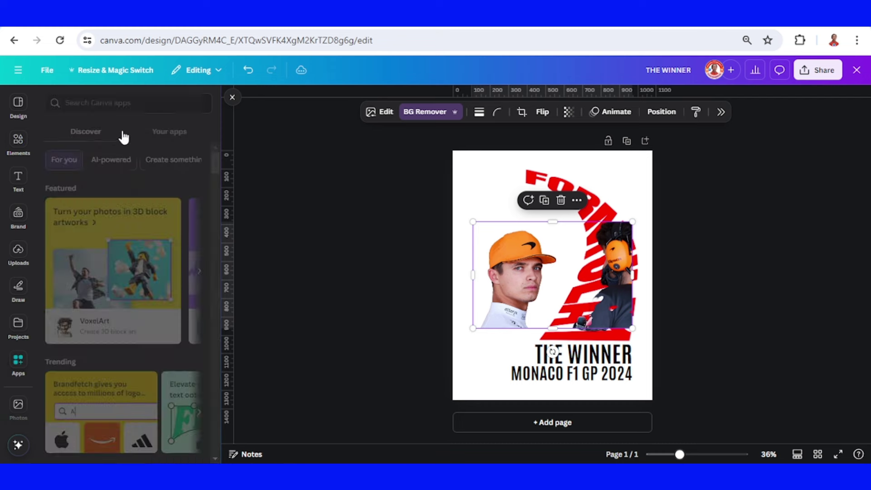
Find and open the Easy Reflections app
left_click(105, 103)
type("RE")
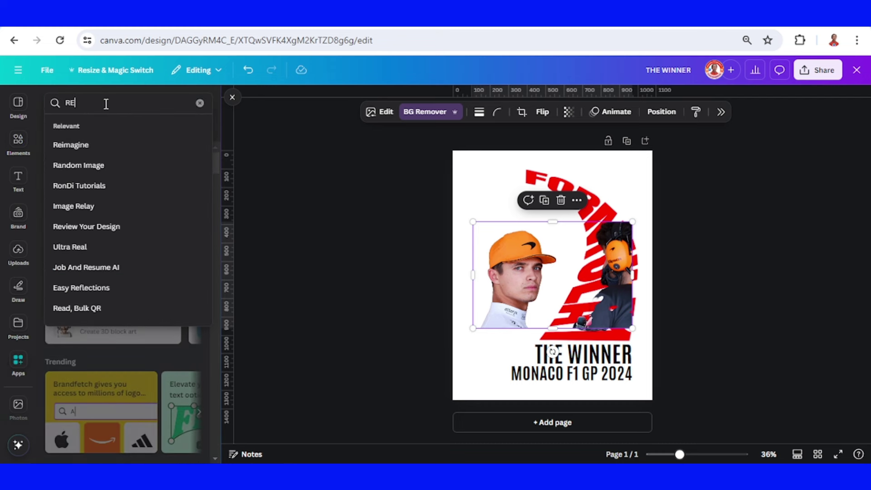
type("FLEC")
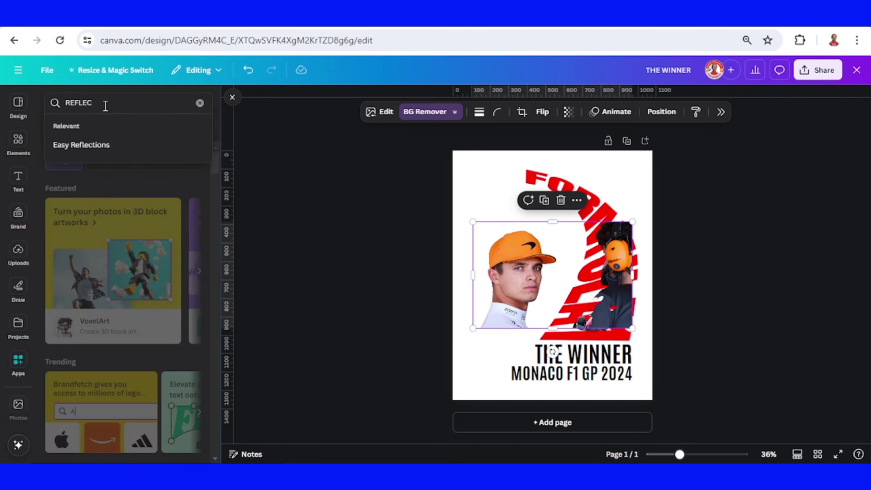
left_click(102, 143)
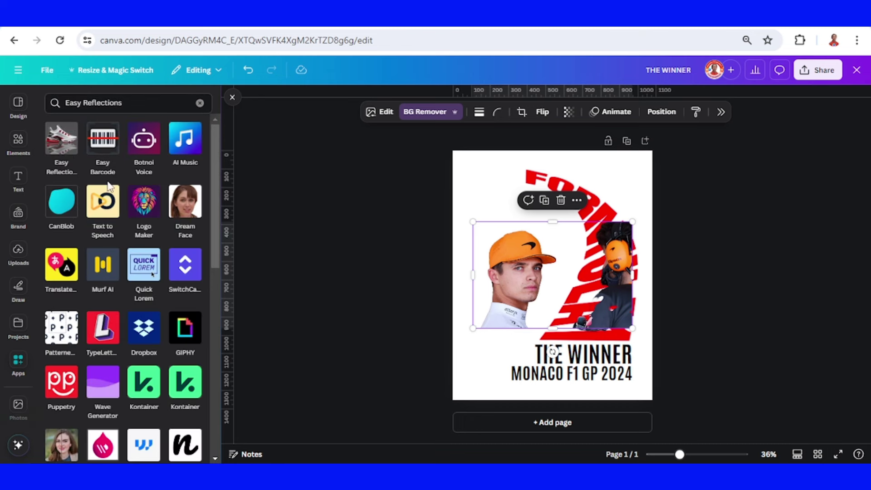
left_click(64, 151)
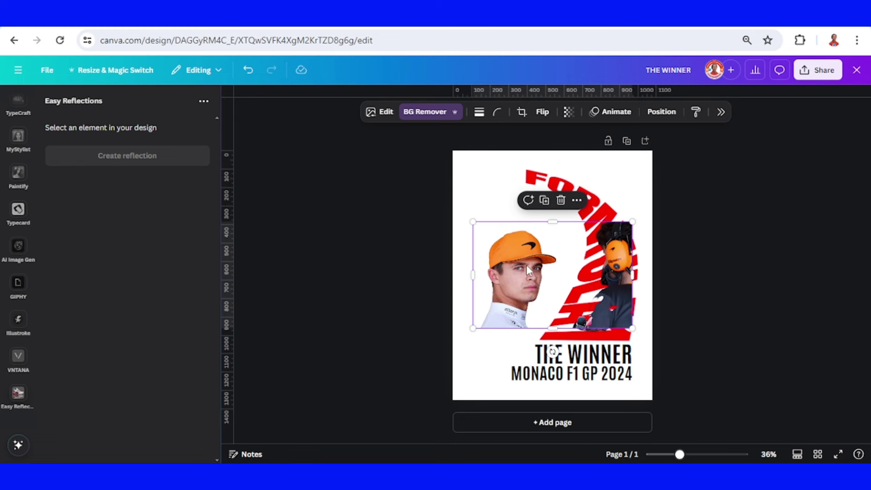
Add an Above reflection of the driver photo with offset 100 and opacity 100
left_click(107, 283)
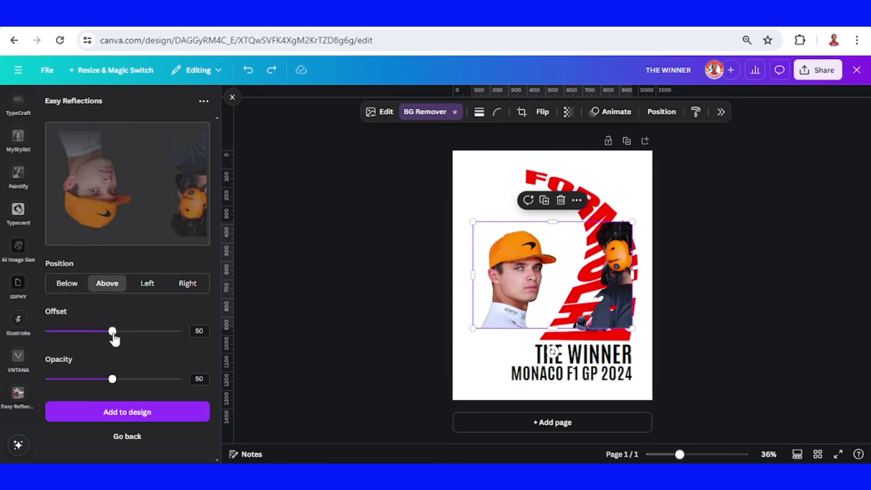
left_click_drag(112, 332, 205, 334)
left_click_drag(114, 379, 193, 383)
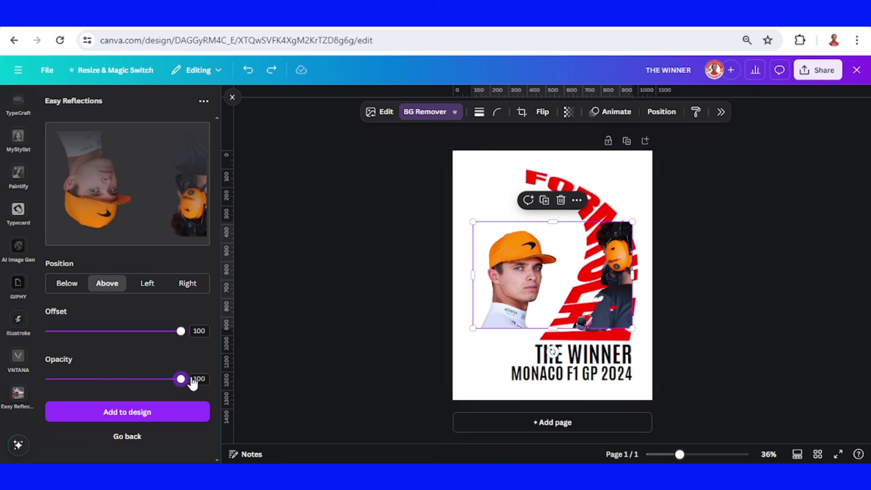
left_click(155, 415)
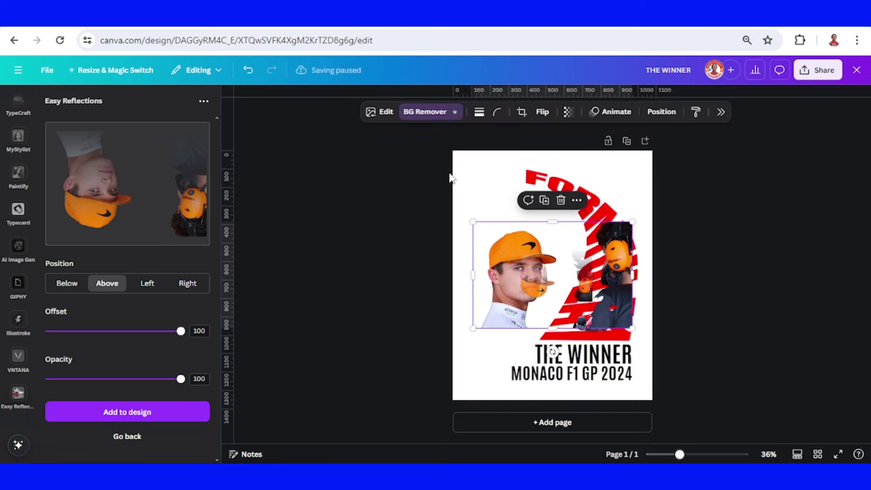
Delete the original photo, flip the reflection vertically, and crop out the second face
left_click(561, 200)
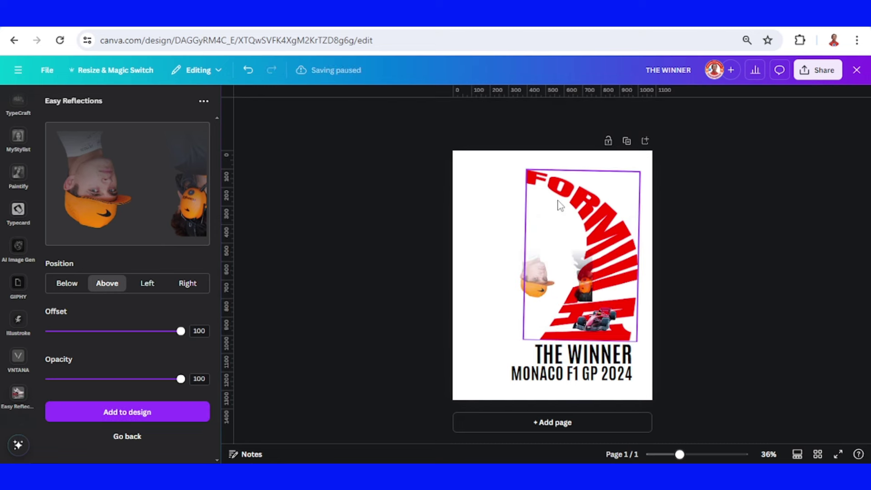
left_click(555, 279)
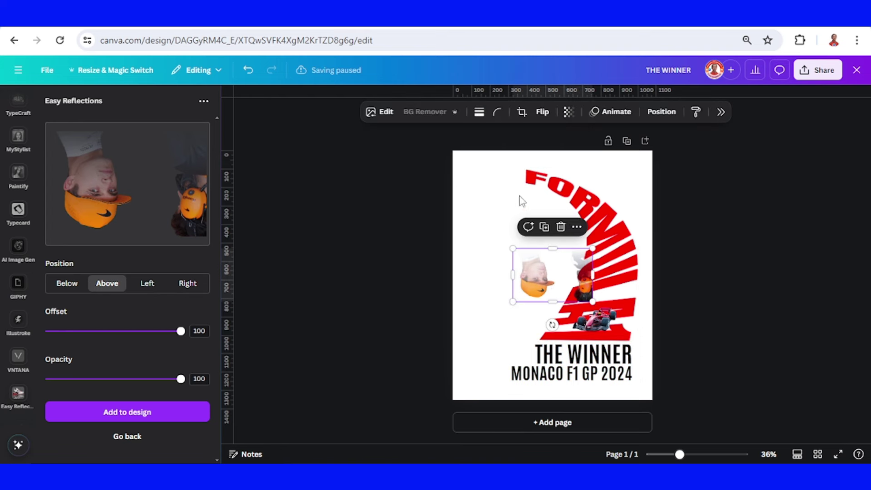
left_click(541, 113)
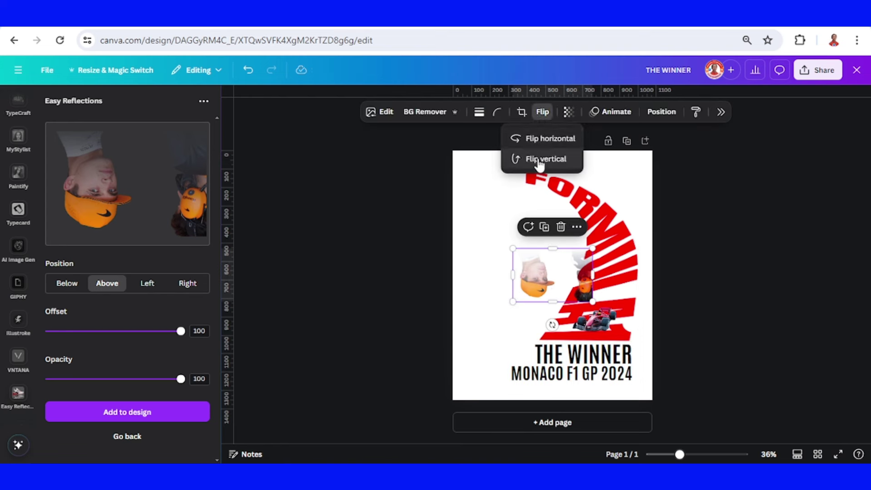
left_click(538, 161)
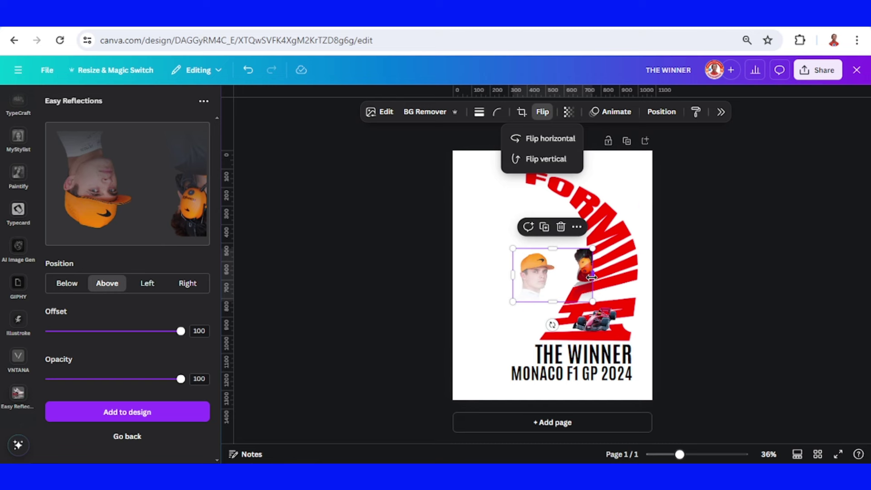
mouse_move(592, 276)
left_mouse_down()
mouse_move(560, 276)
mouse_move(723, 116)
left_mouse_up()
Enlarge the upright portrait and position it across the poster's left side
mouse_move(643, 201)
left_mouse_down()
mouse_move(528, 265)
mouse_move(532, 292)
left_mouse_up()
left_click_drag(590, 202, 633, 170)
left_click_drag(401, 412, 441, 378)
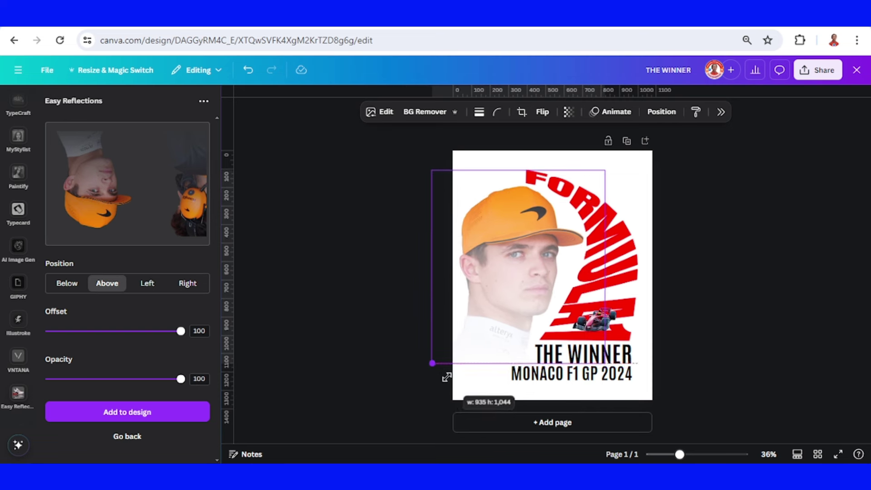
left_click_drag(441, 379, 449, 370)
left_click_drag(518, 293, 519, 298)
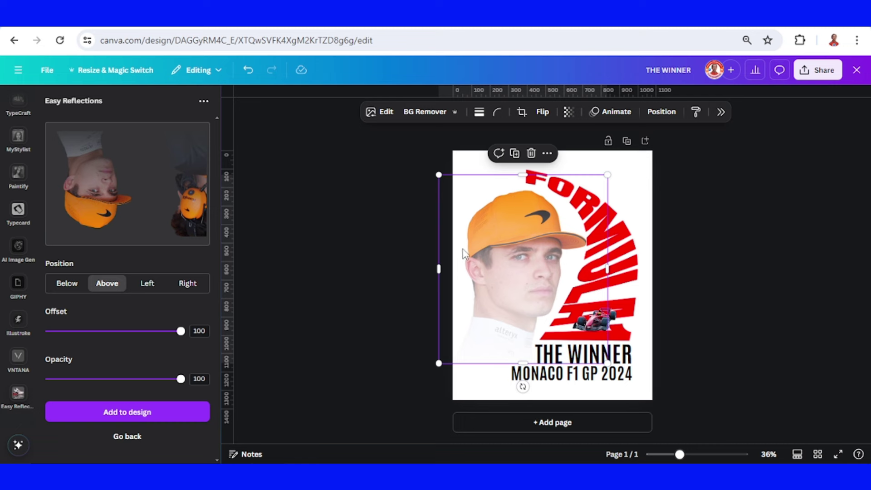
scroll(13, 245, "down", 5)
left_click(651, 198)
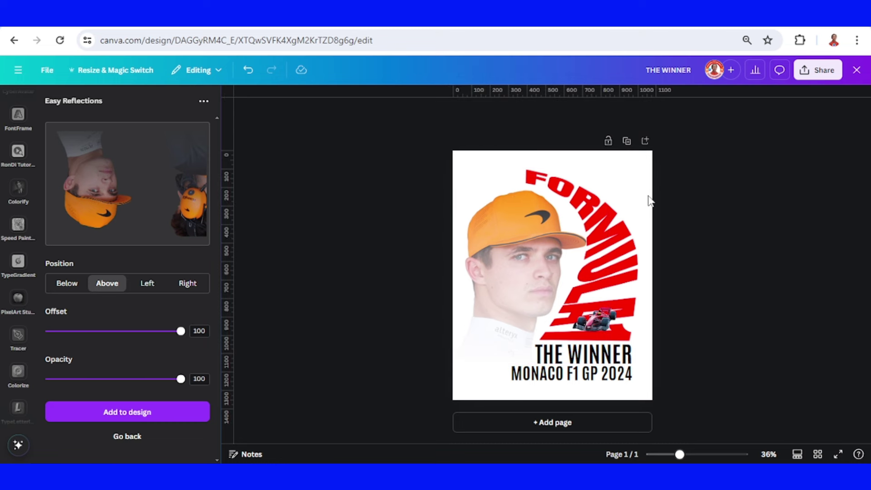
scroll(3, 169, "up", 2)
scroll(4, 164, "up", 2)
scroll(5, 159, "up", 1)
Add the asphalt image from Recently used and set it as the page background
left_click(19, 143)
mouse_move(150, 155)
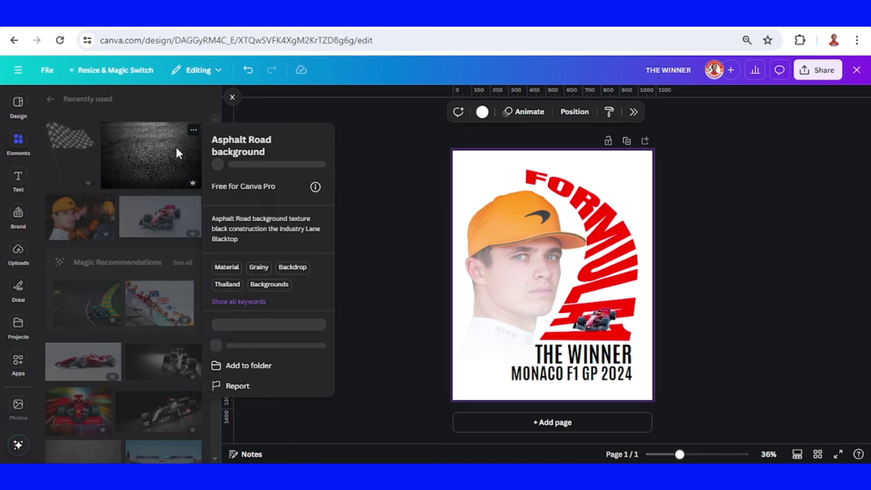
left_click(155, 158)
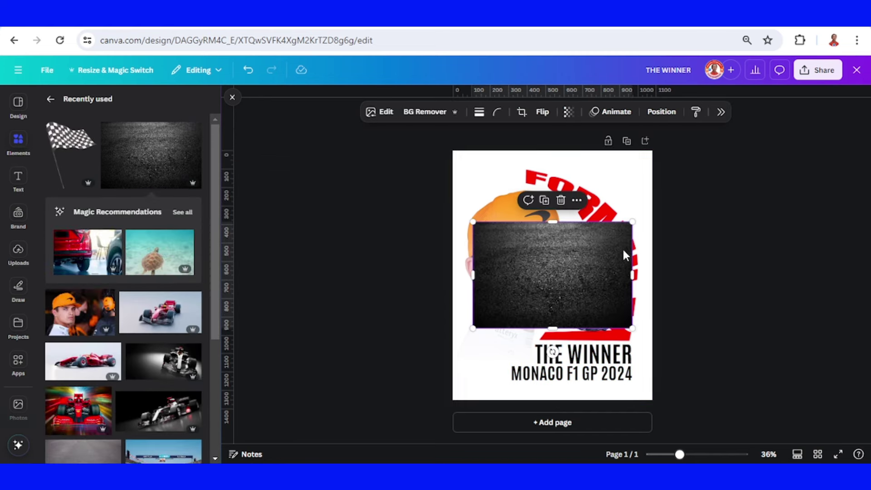
left_click_drag(543, 256, 539, 188)
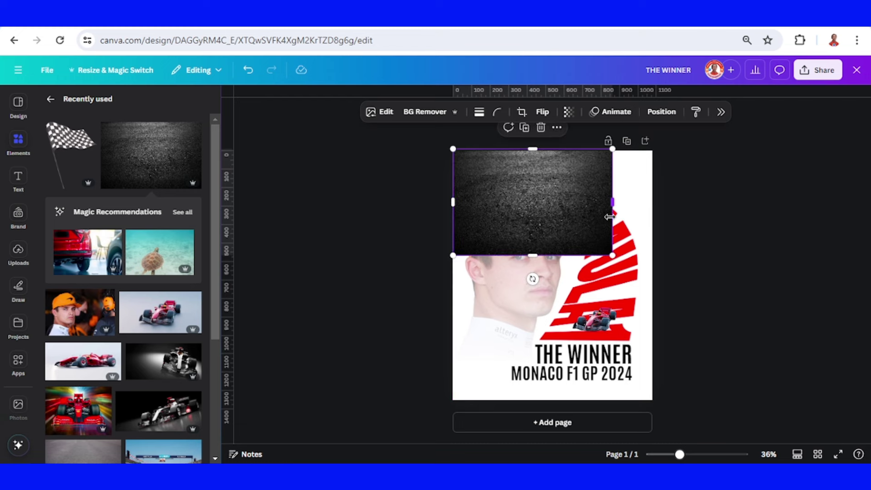
right_click(557, 192)
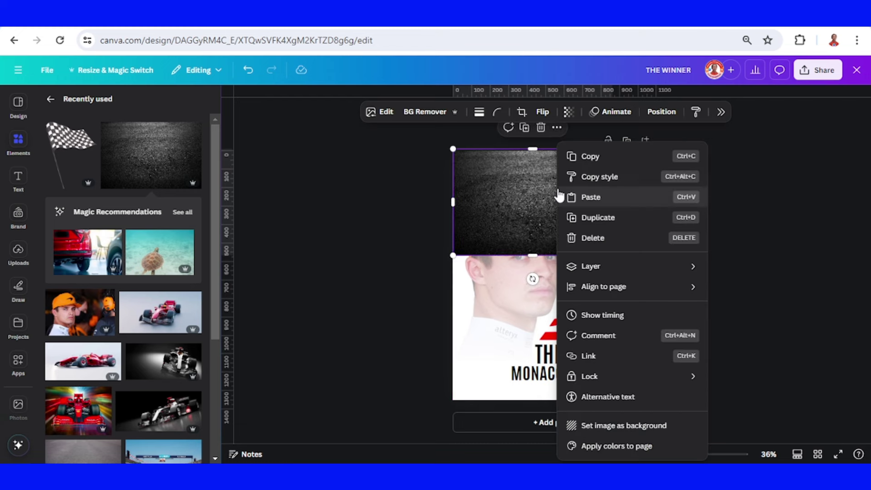
left_click(517, 188)
right_click(518, 189)
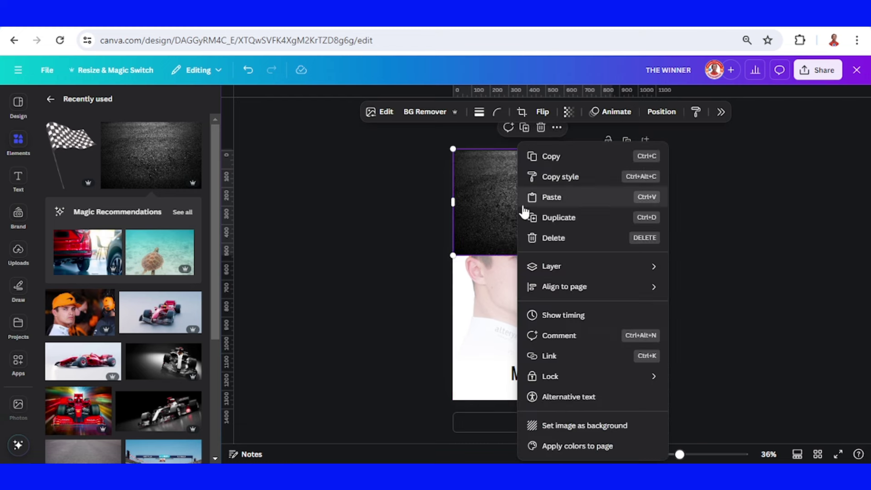
left_click(575, 425)
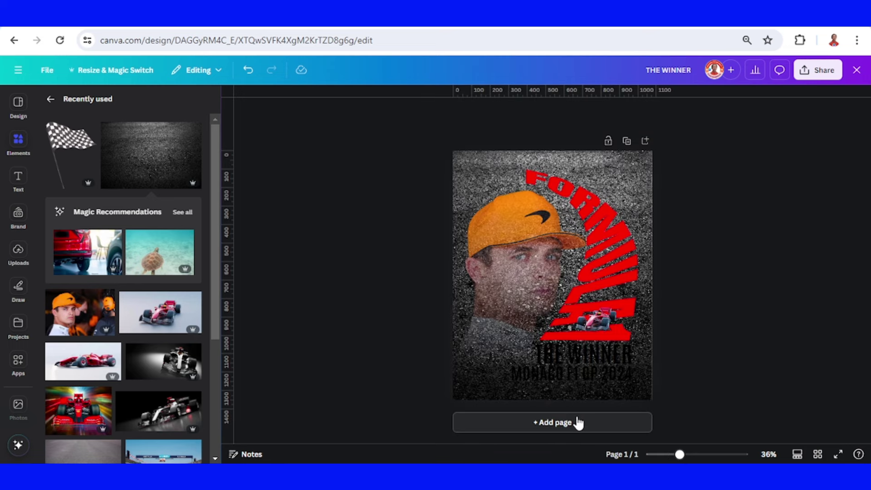
Fade the asphalt background to 20 transparency
left_click(628, 166)
left_click(579, 112)
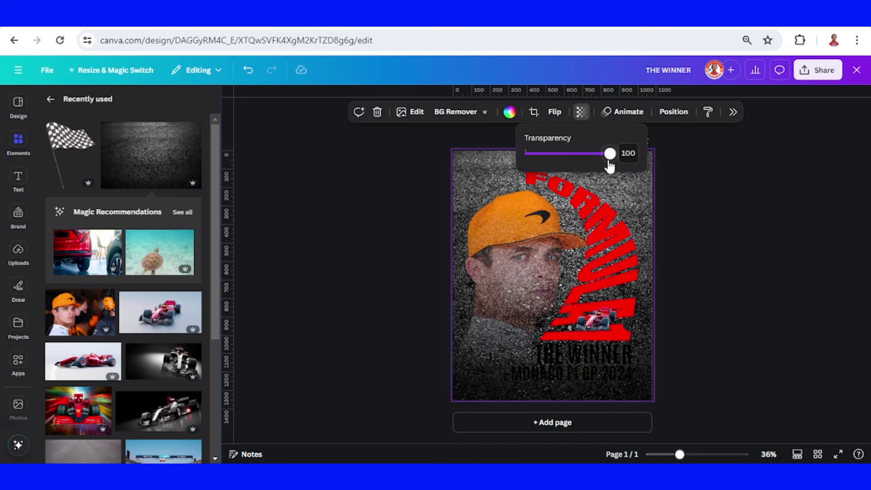
left_click_drag(610, 154, 542, 155)
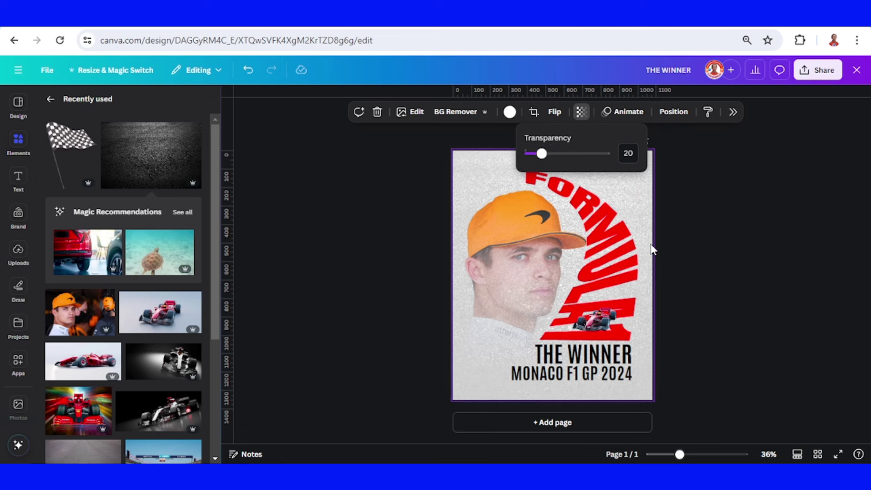